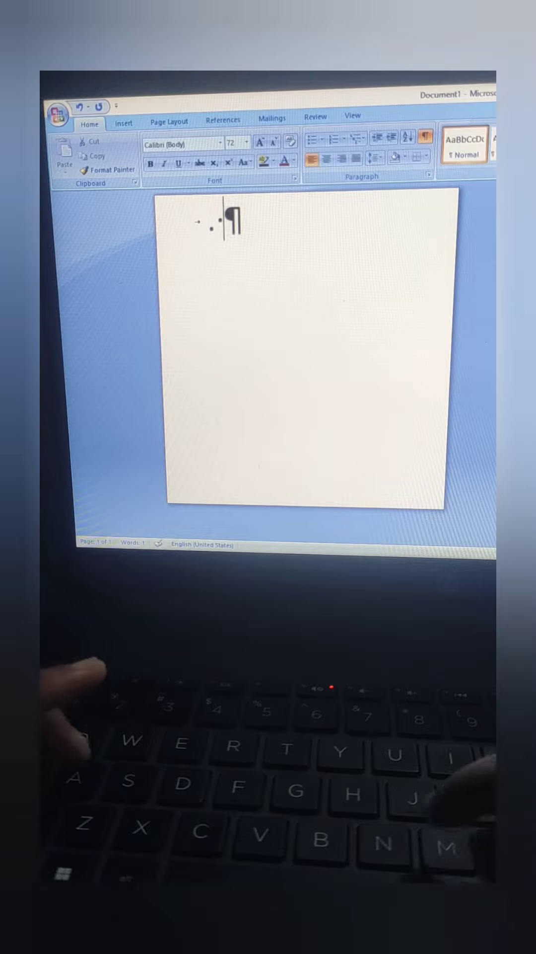
type("my n")
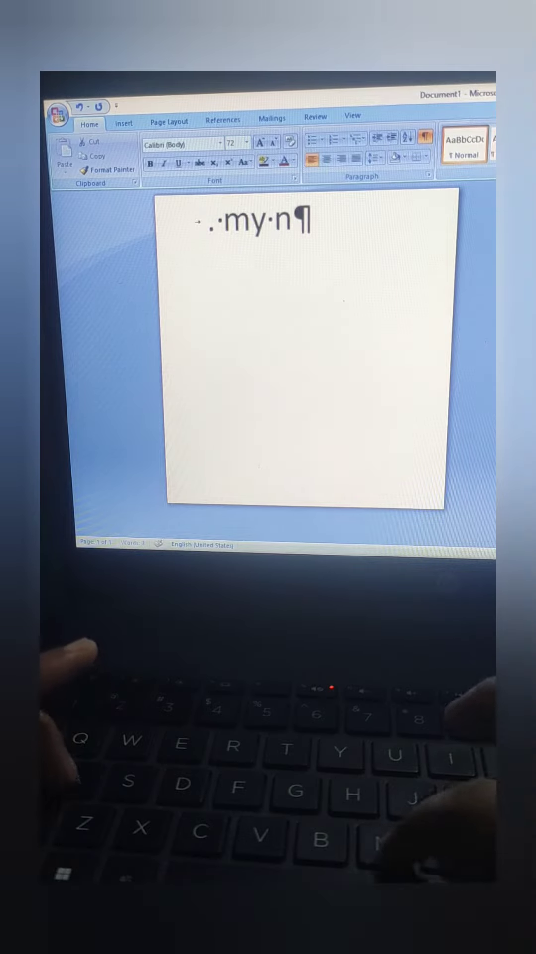
type("ame")
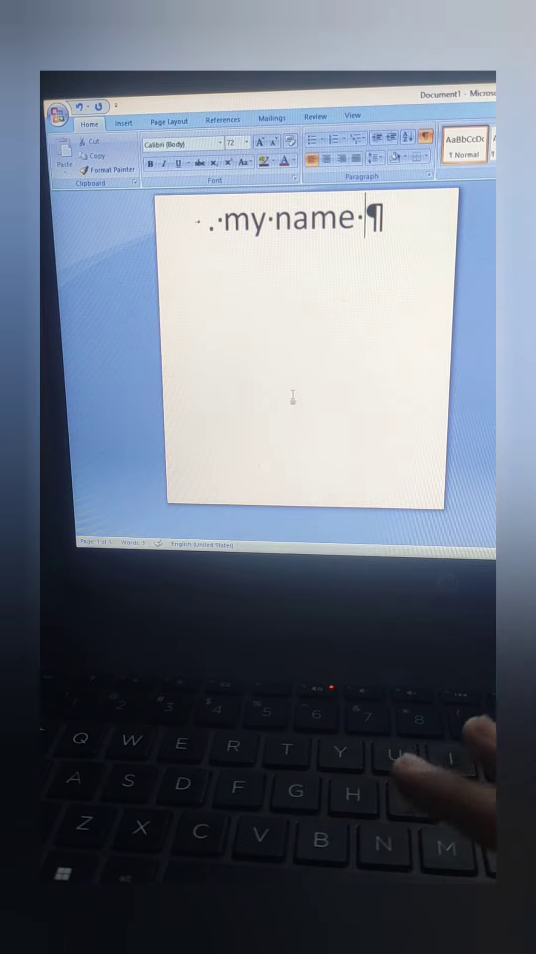
- Open the Word Options dialog from the Office Button menu
left_click(60, 112)
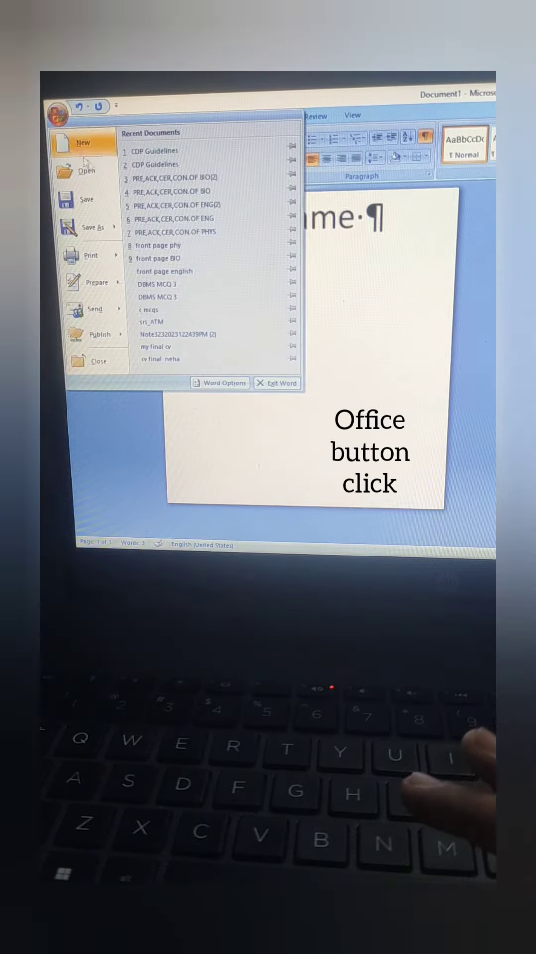
left_click(220, 384)
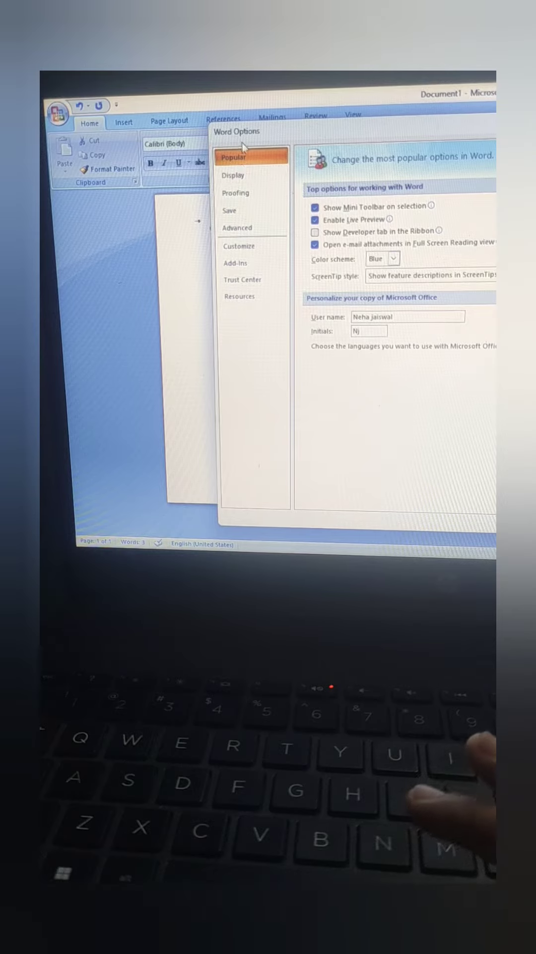
- Switch Word Options to the Display page listing the always-shown formatting marks
left_click(244, 175)
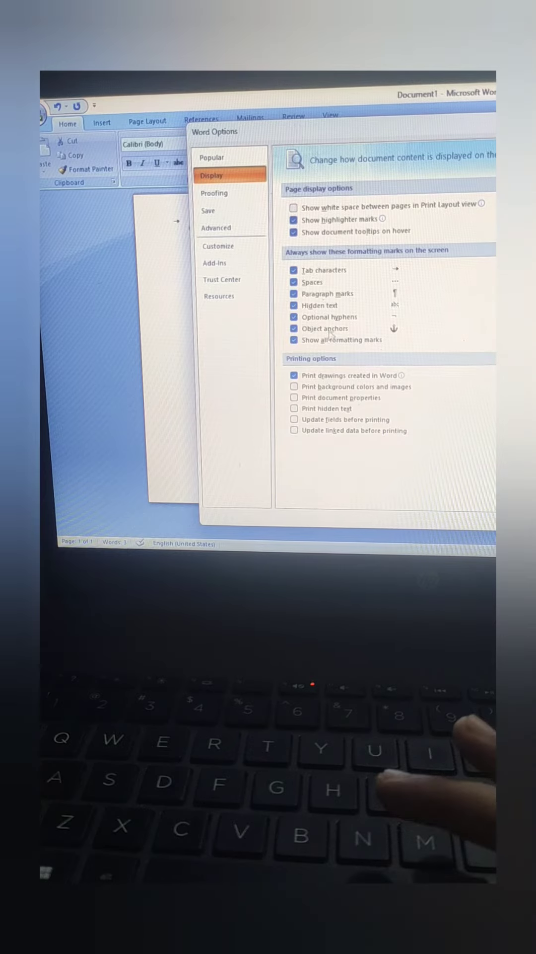
- Uncheck tab characters, spaces, paragraph marks and hidden text among the always-shown formatting marks
key("space")
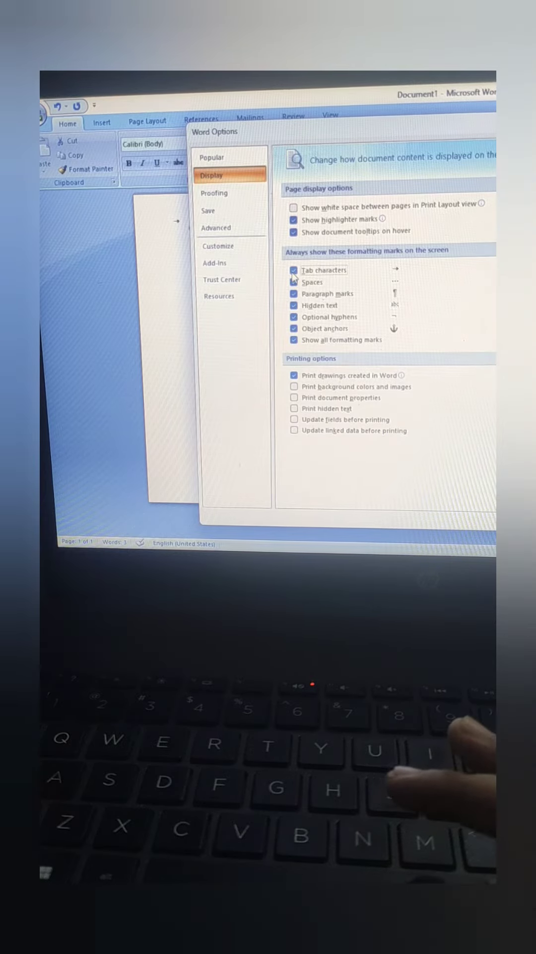
key("Tab")
key("space")
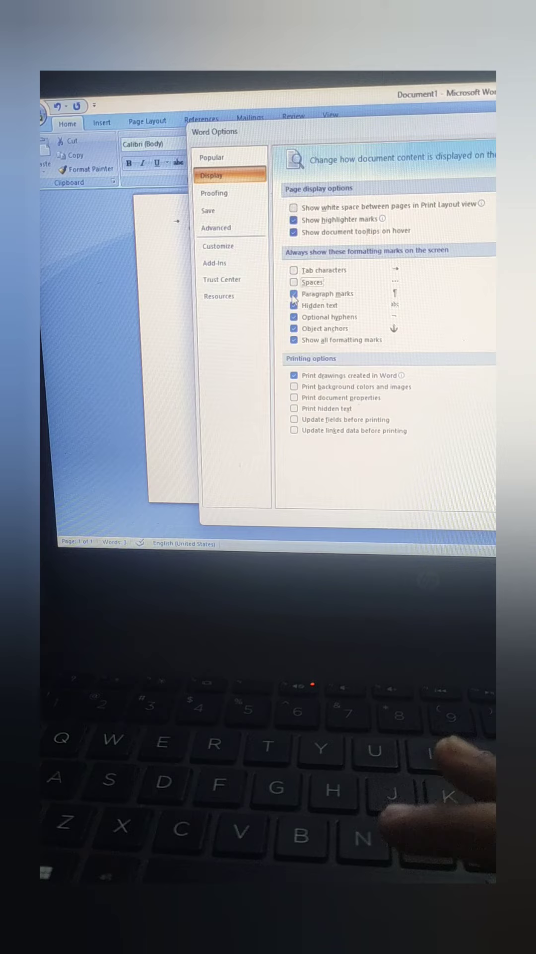
key("Tab")
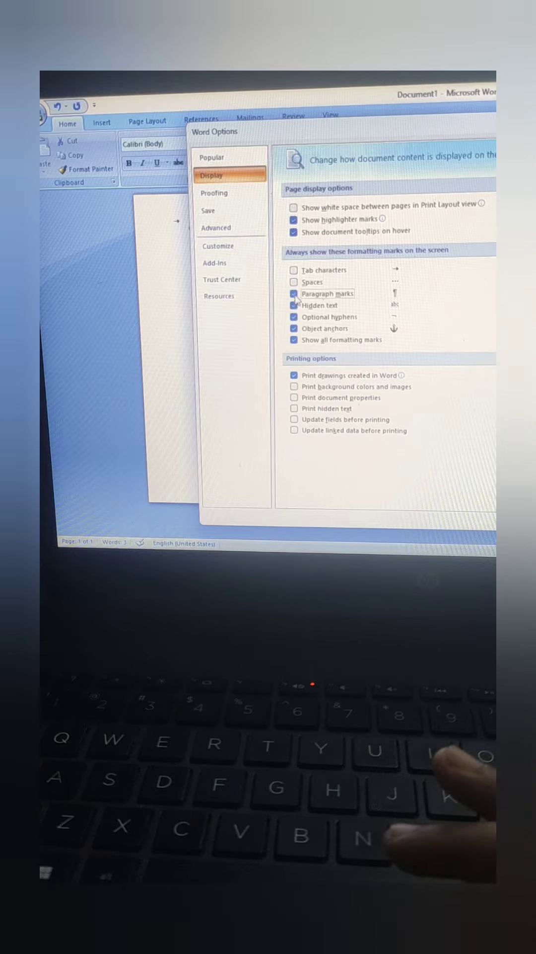
key("space")
key("Tab")
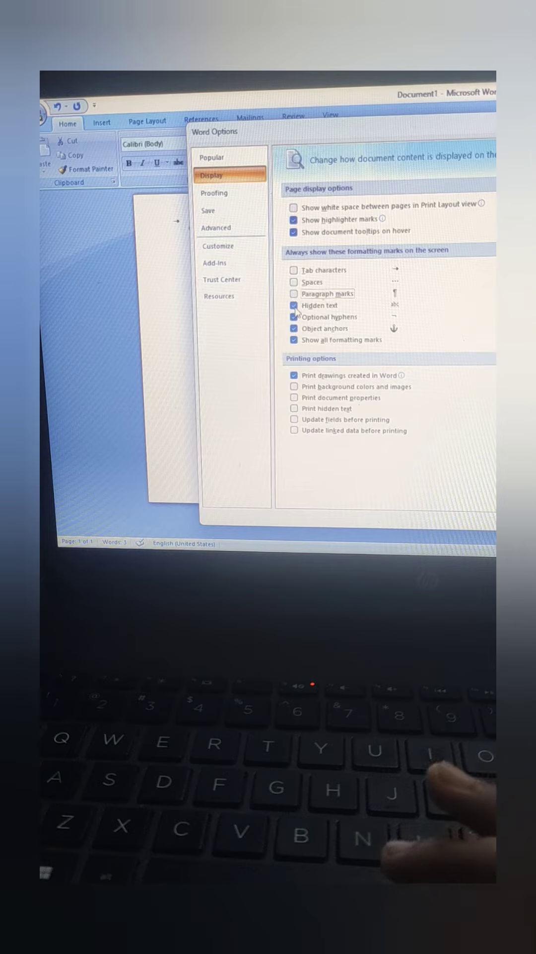
key("space")
key("Tab")
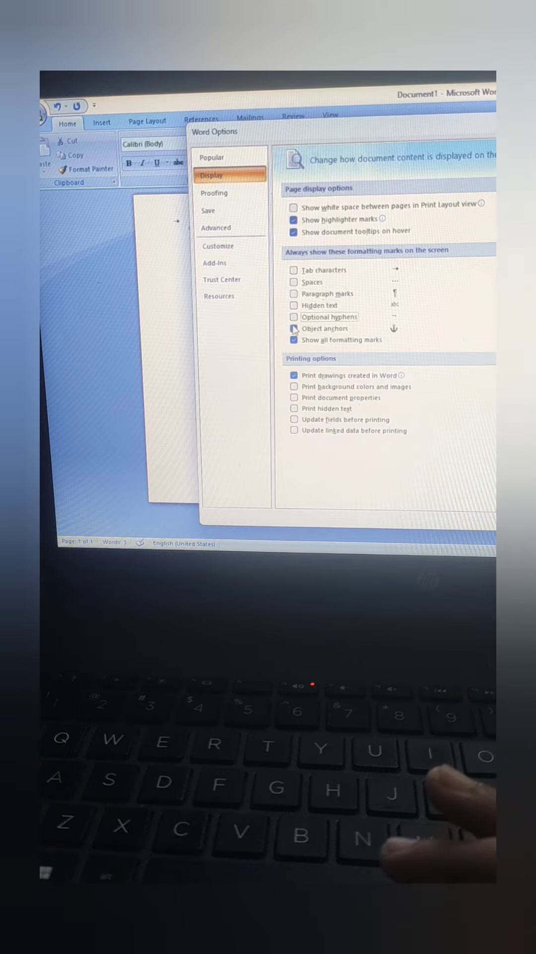
key("Tab")
key("Tab")
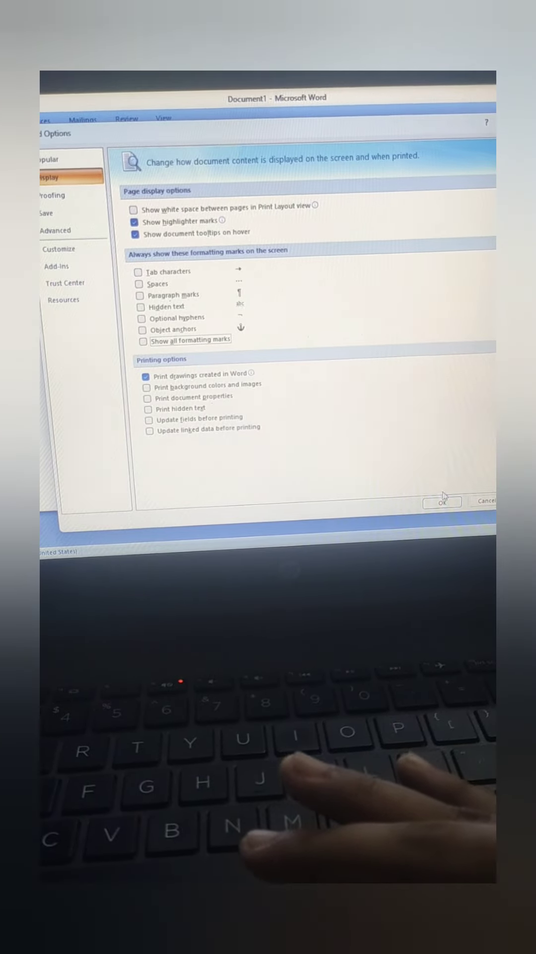
- Apply the display settings with OK and erase the misspelled text from the page
left_click(445, 504)
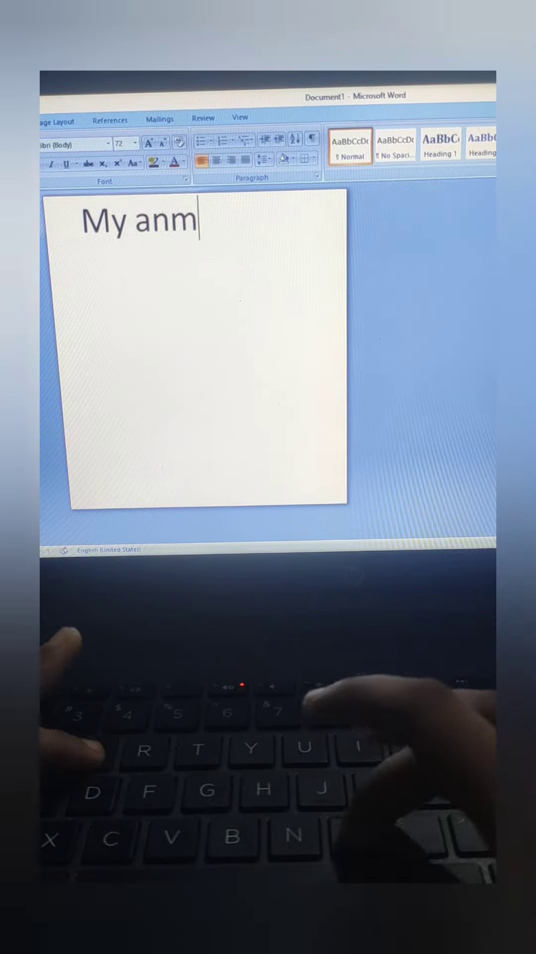
type("e")
key("BackSpace")
key("BackSpace")
key("BackSpace")
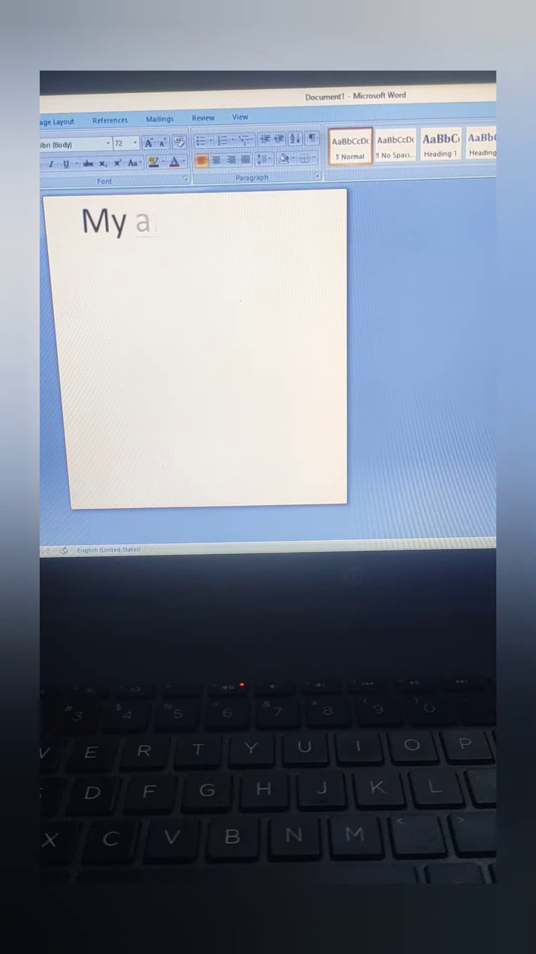
key("BackSpace")
key("BackSpace")
key("BackSpace")
type("my")
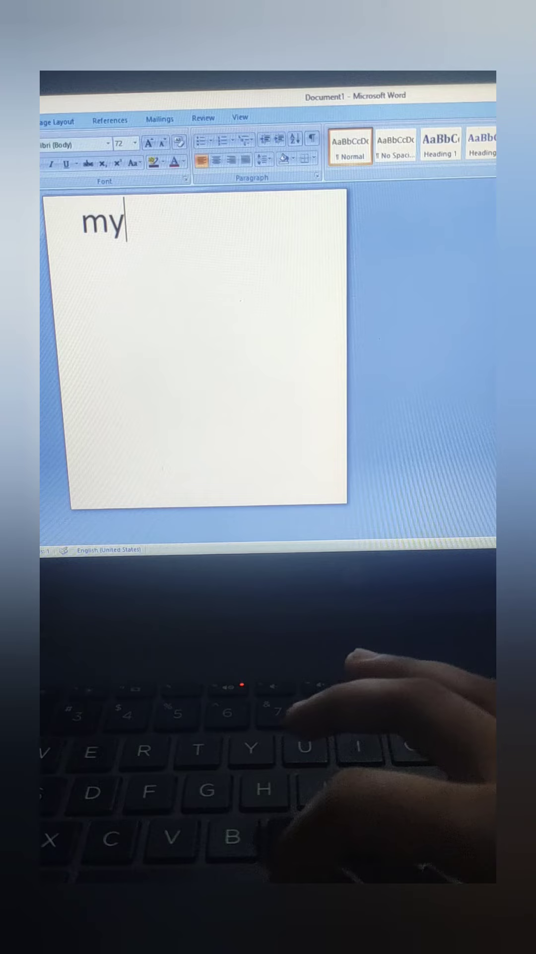
type(" name")
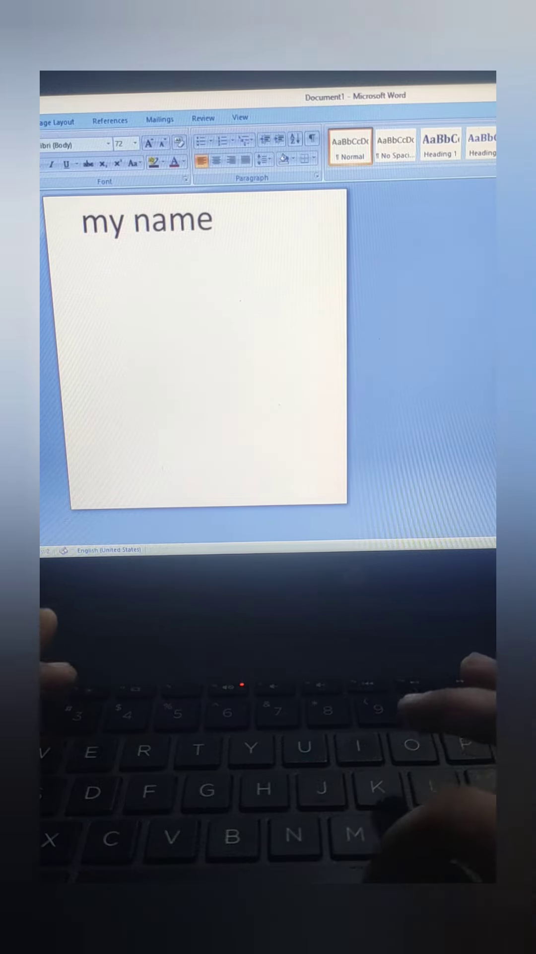